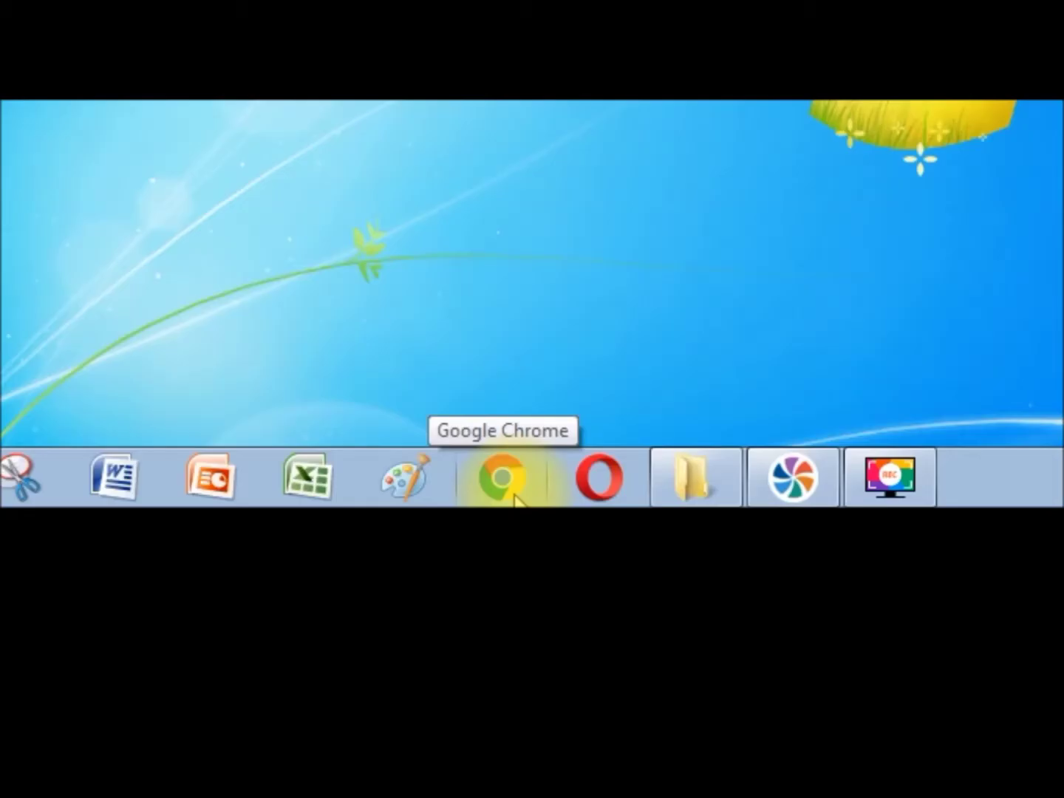
- Launch Chrome and go to blogger.com
click(509, 487)
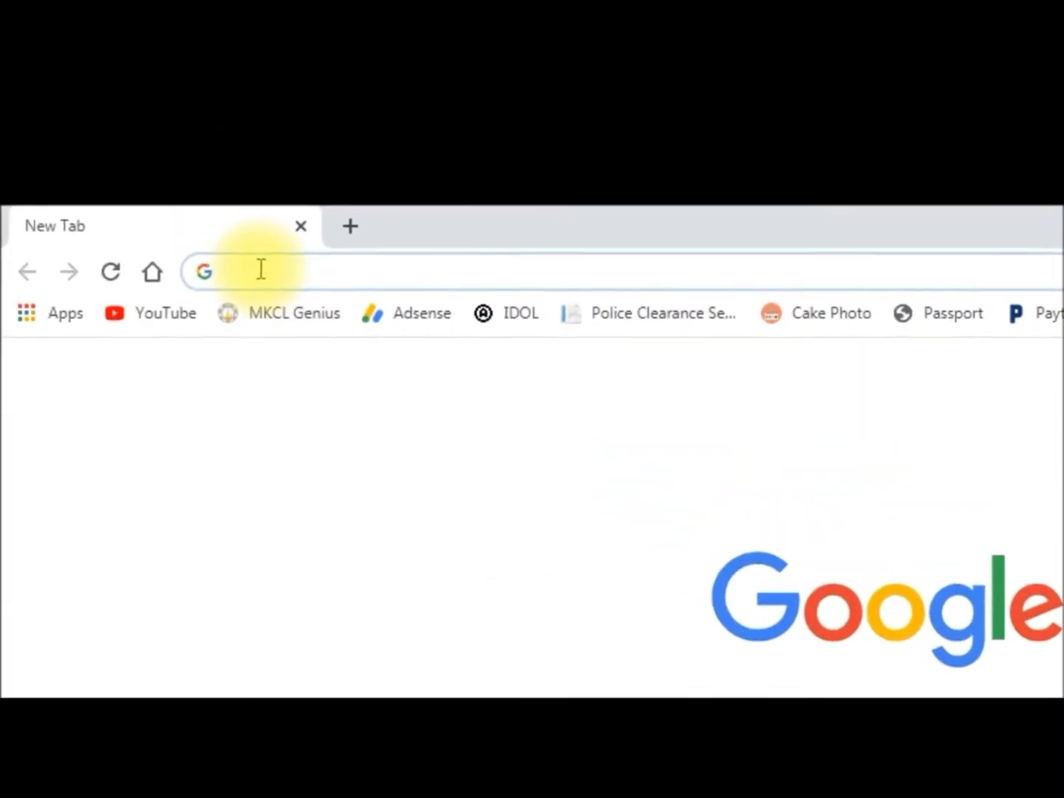
text(blogger)
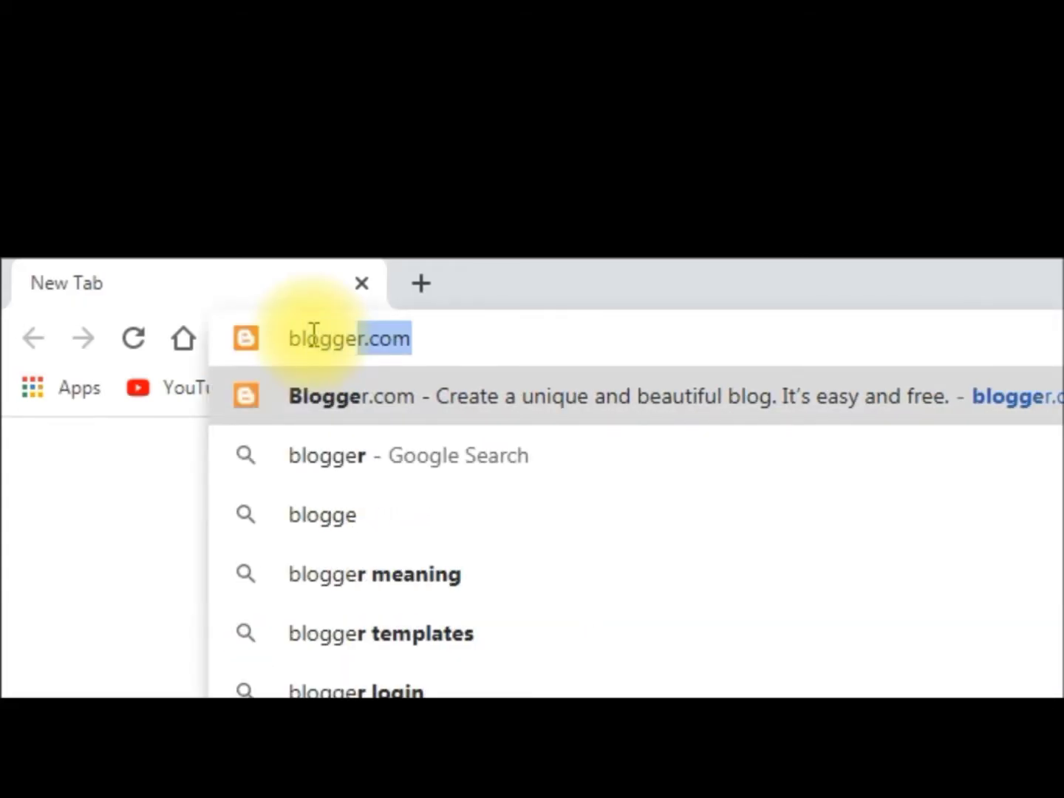
text(.com)
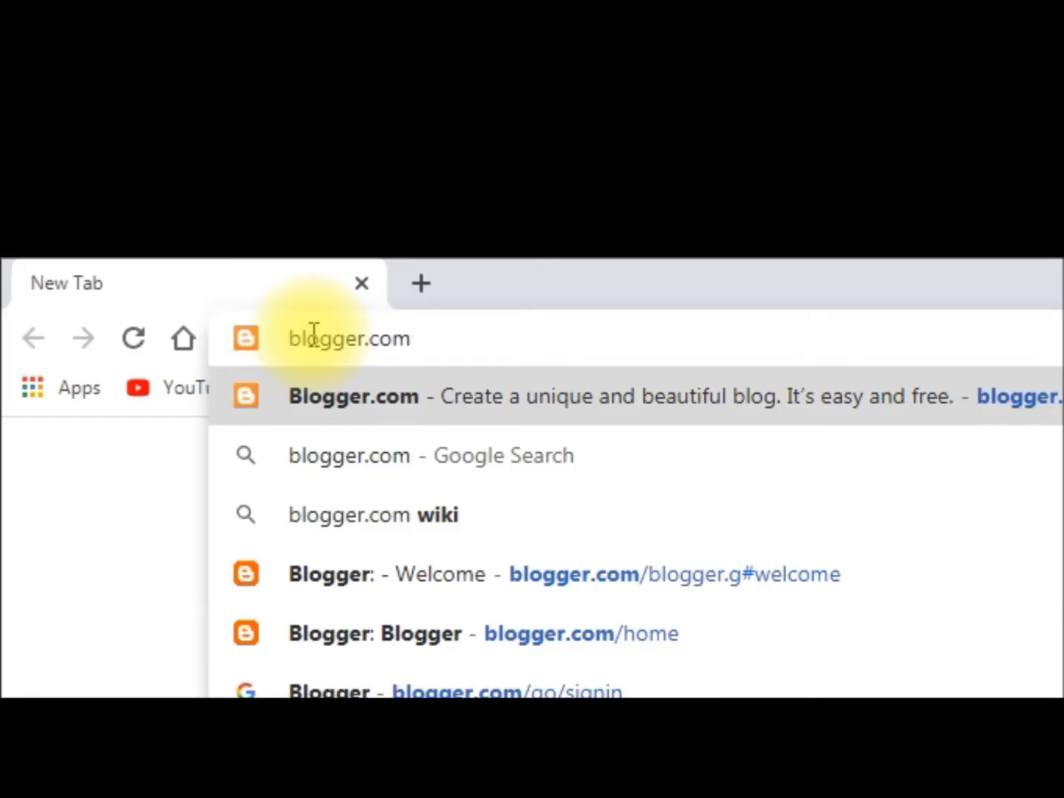
key(Return)
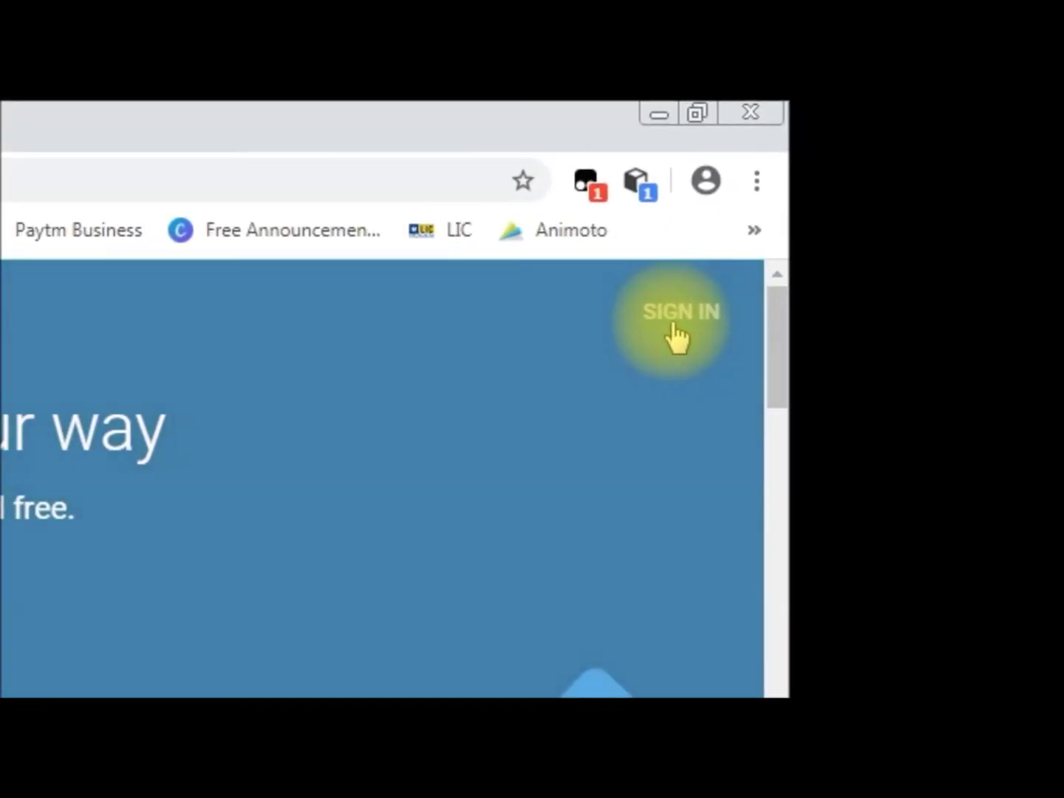
- Sign in to Blogger with the Google account's email and password
click(676, 335)
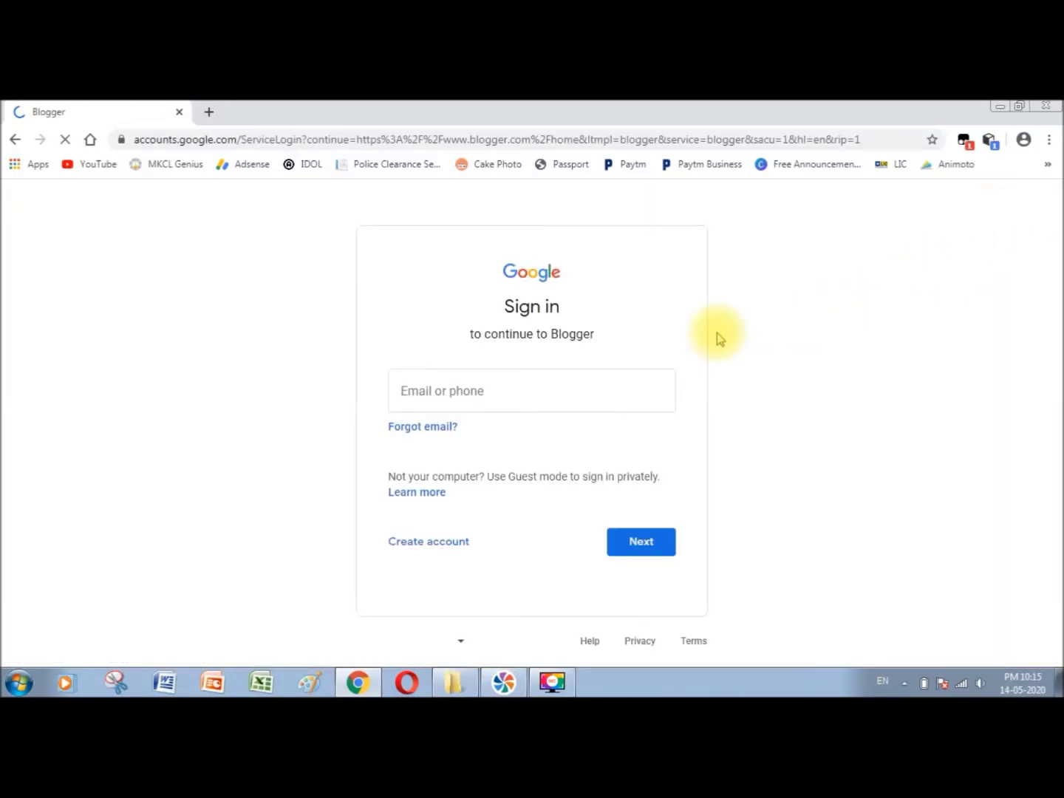
click(483, 384)
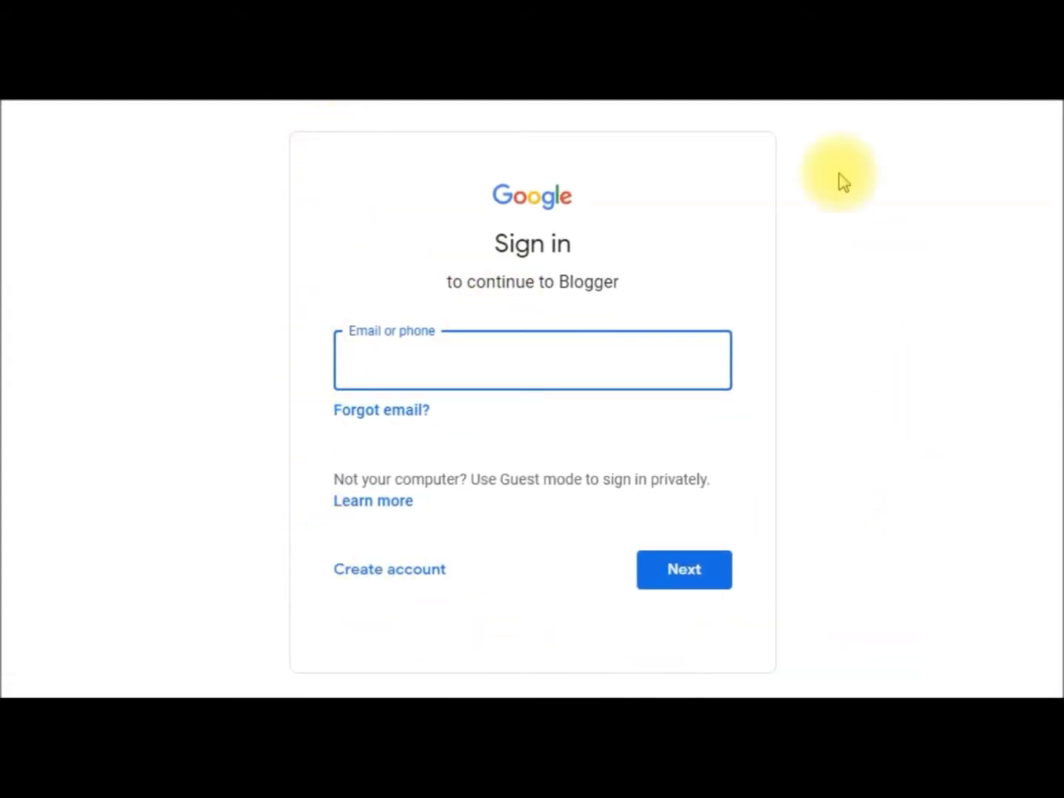
click(490, 369)
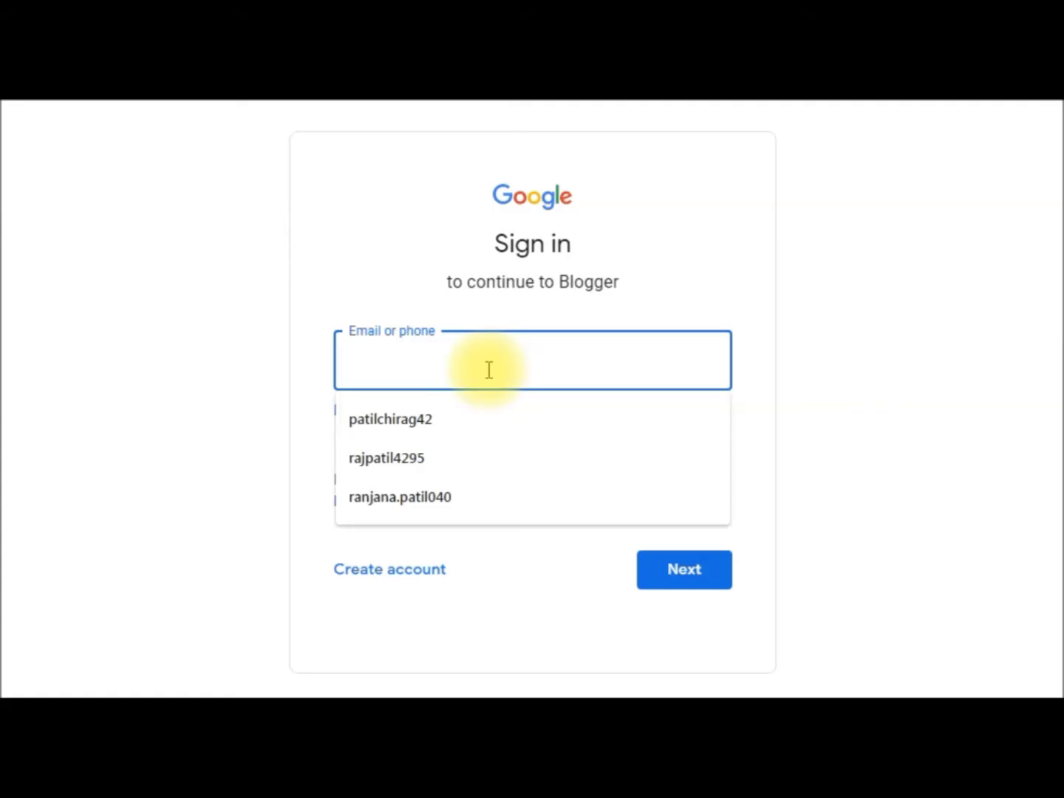
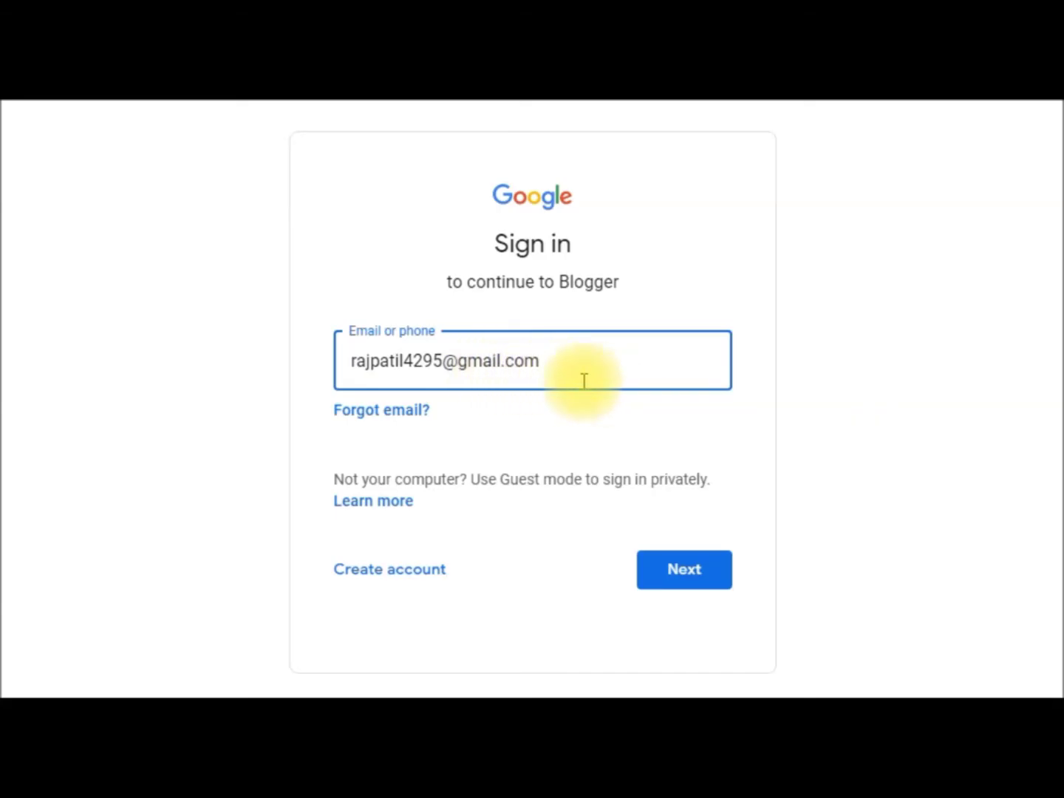
click(695, 578)
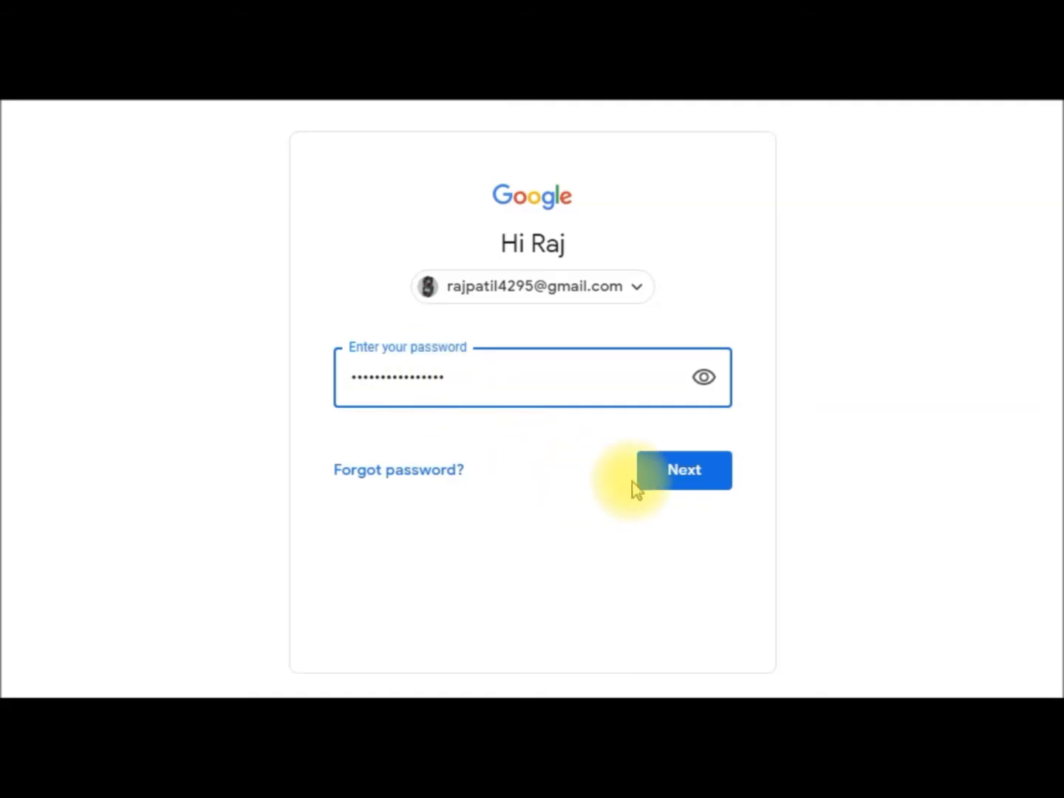
click(684, 472)
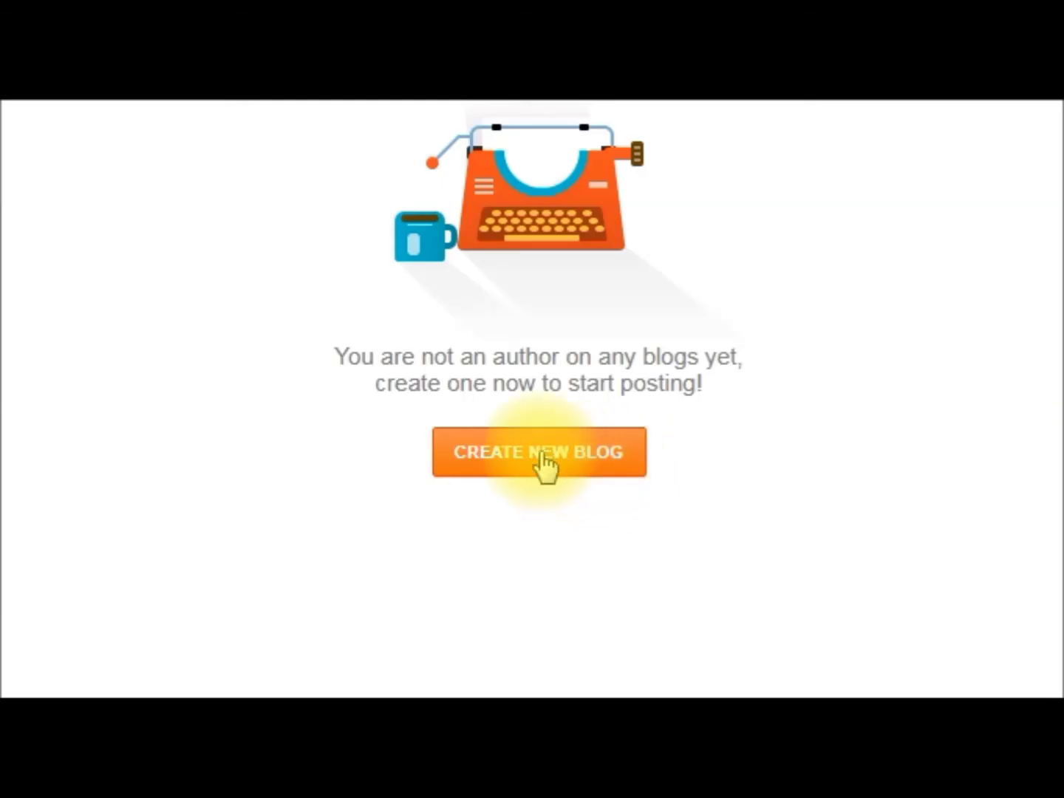
- Begin a new blog titled 'Student Safari' with the address studentsafari.blogspot.com
click(541, 454)
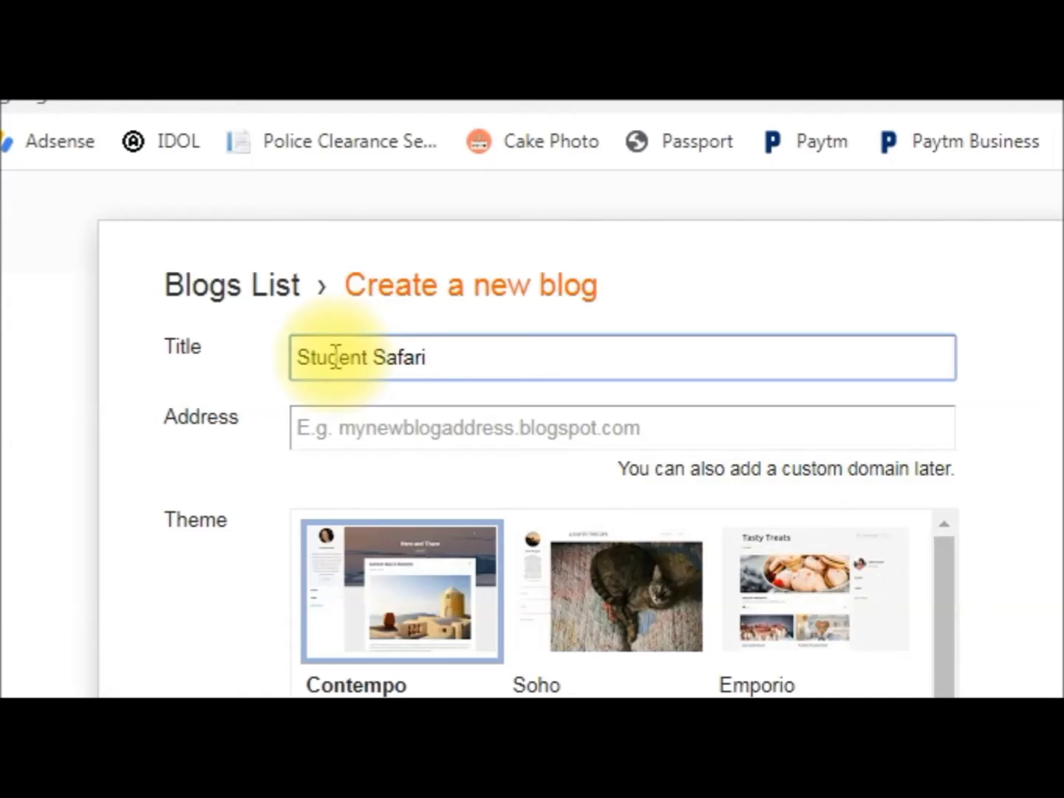
click(384, 426)
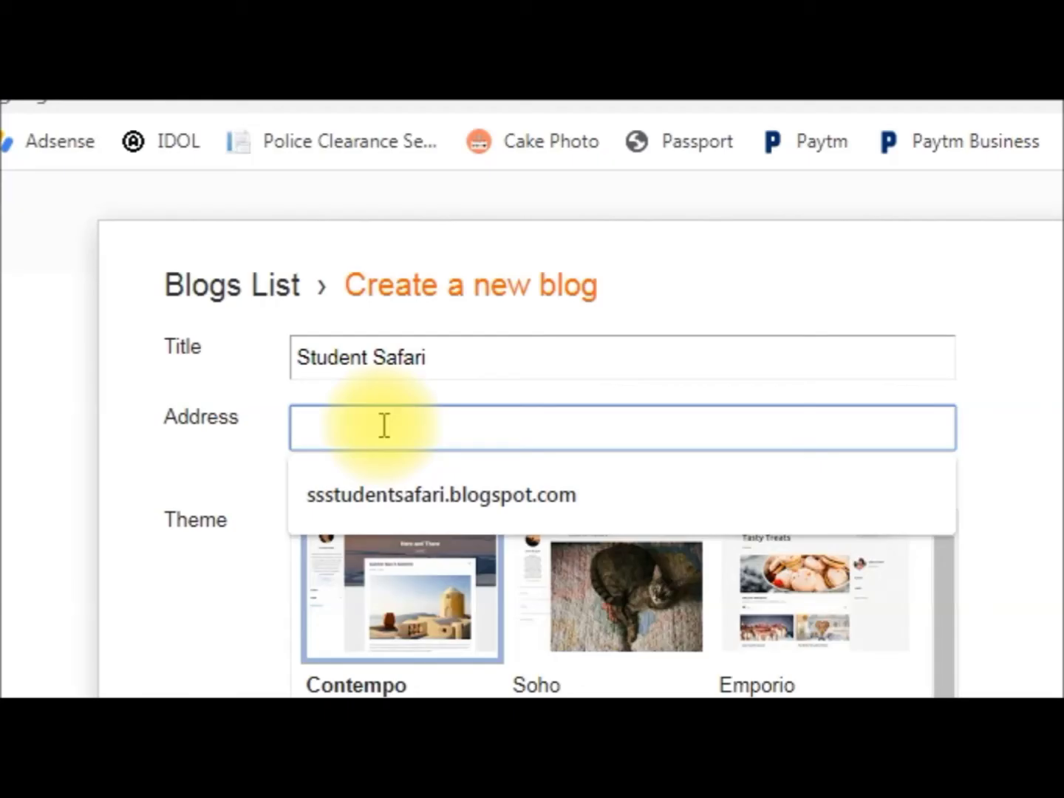
text(student)
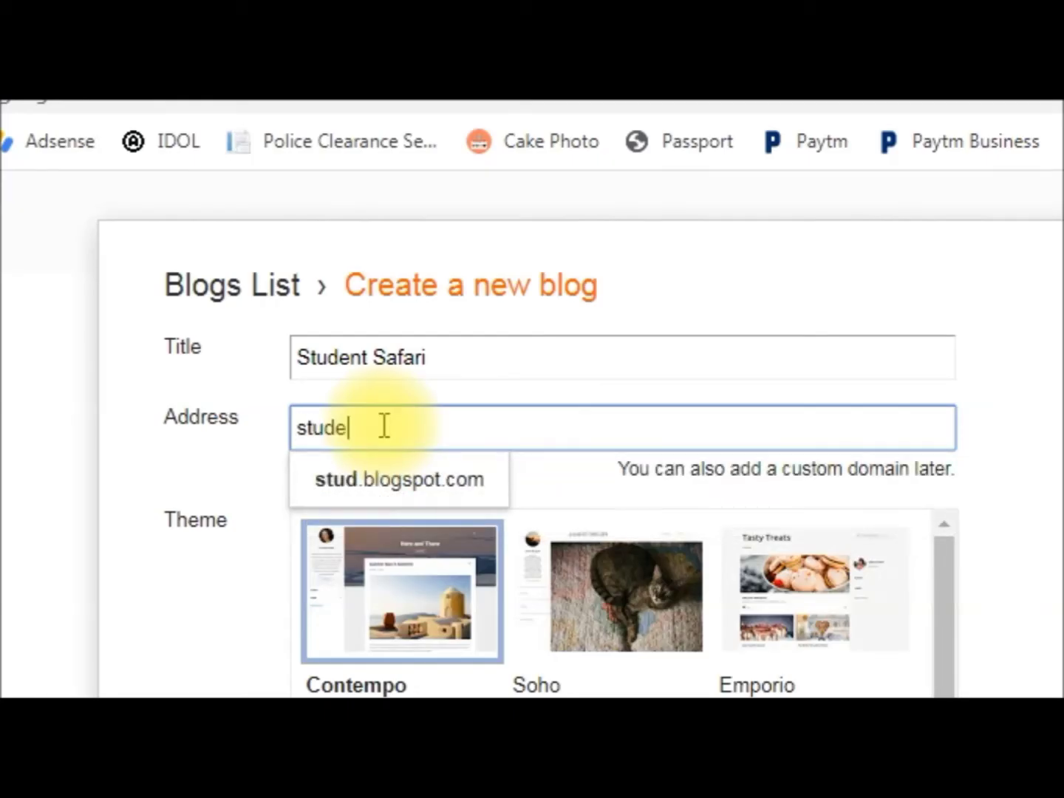
text(safari.)
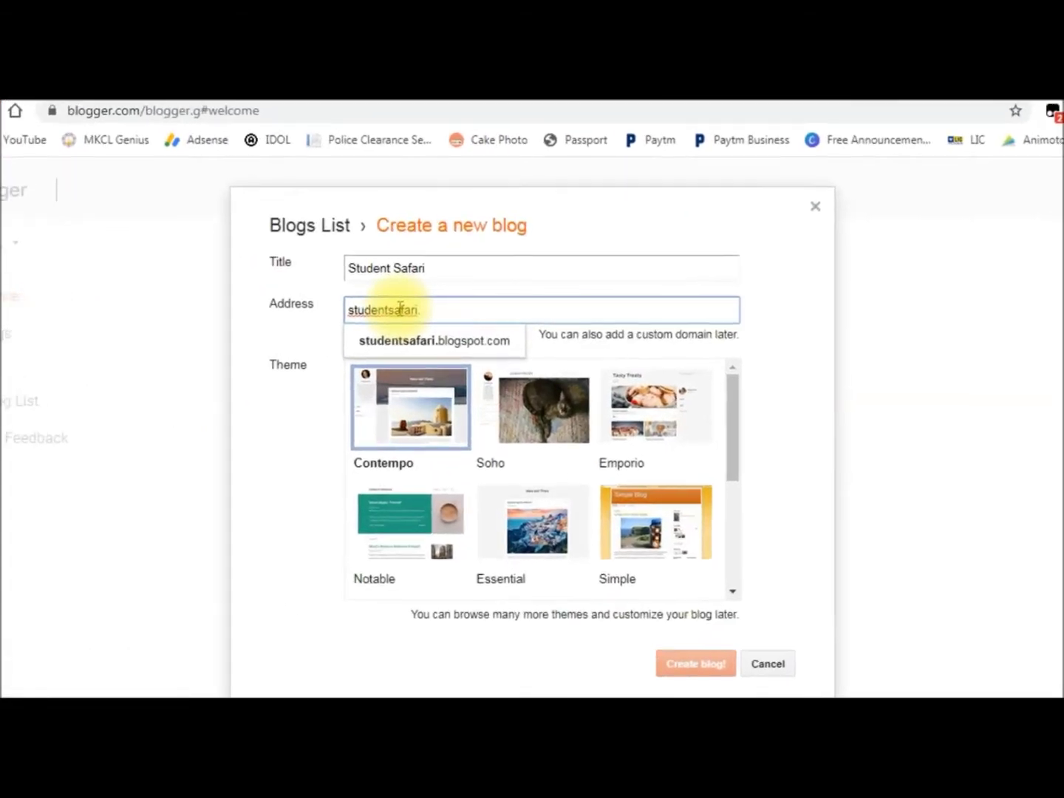
click(479, 336)
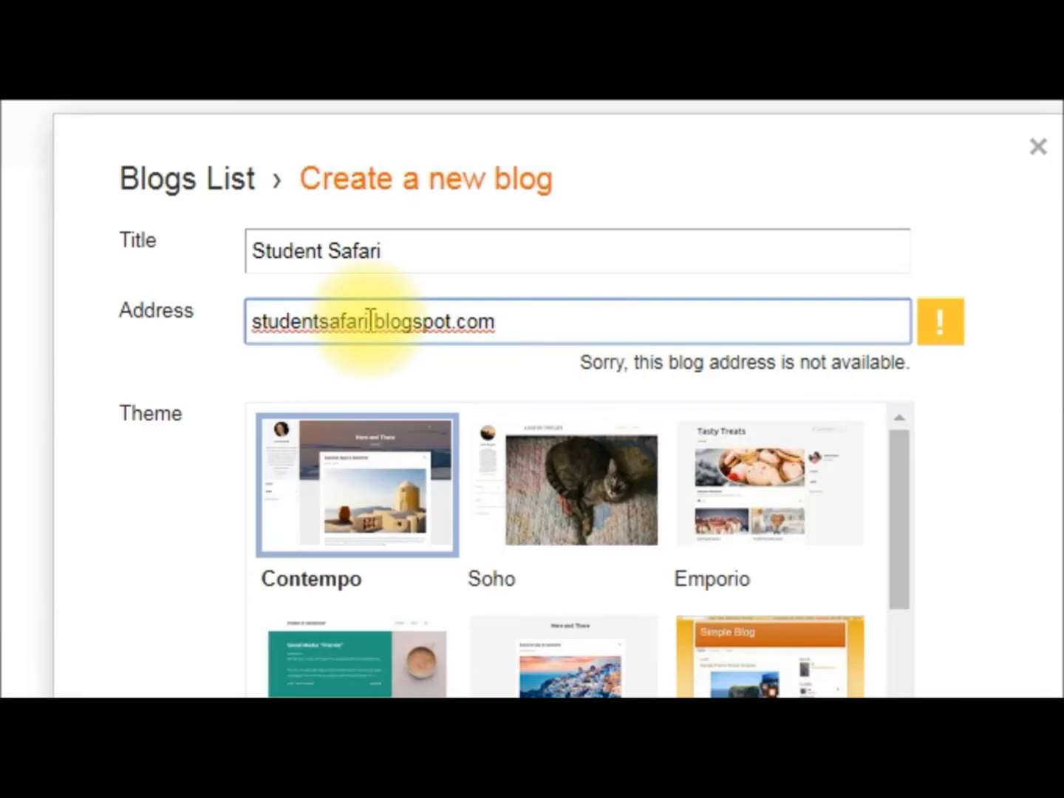
- Change the blog address to the available studentsafari123.blogspot.com
click(370, 331)
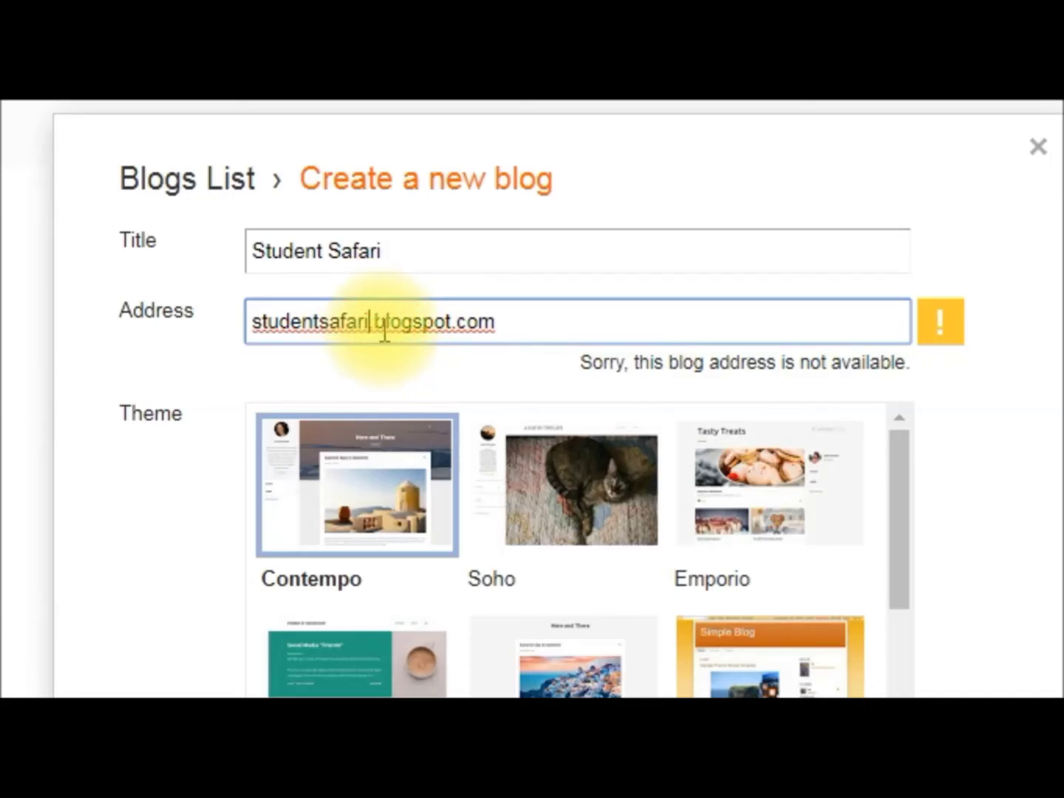
text(123)
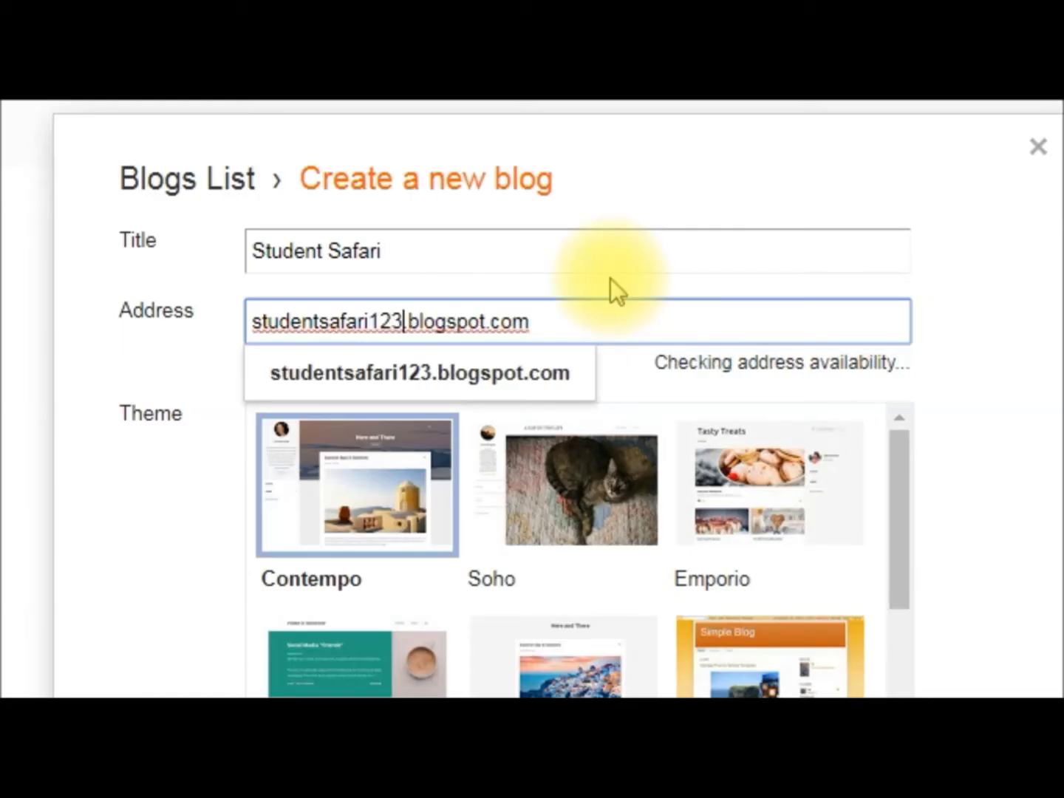
click(556, 372)
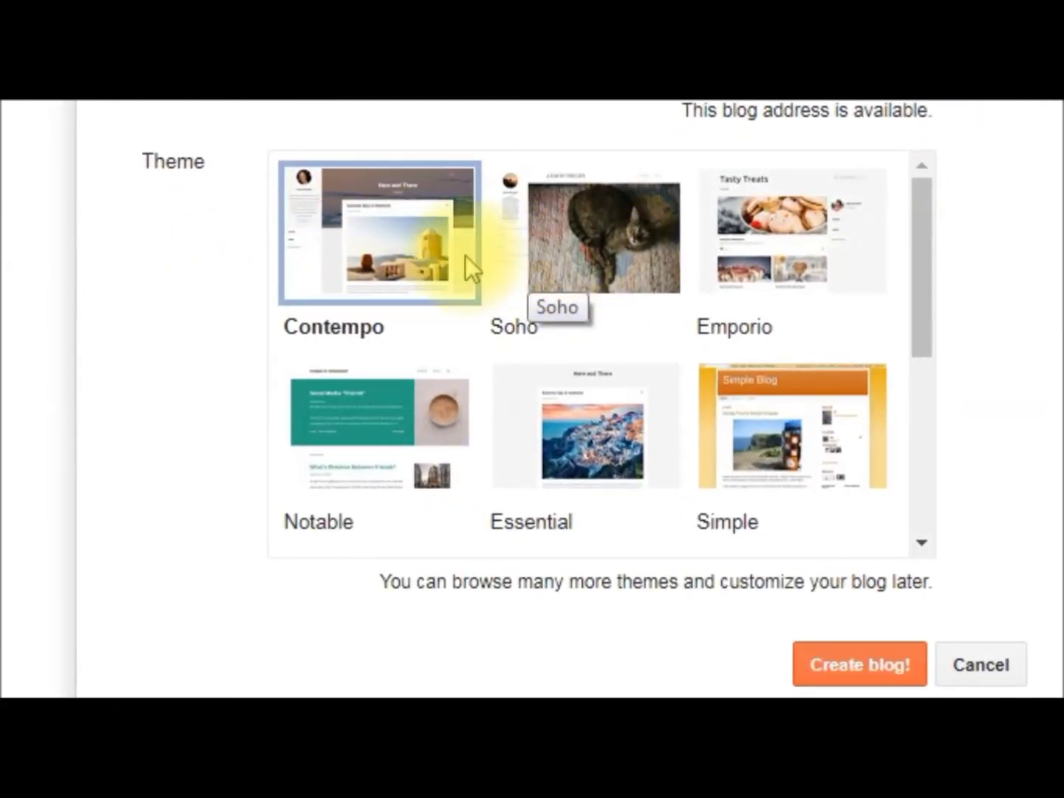
- Select Awesome Inc. in the theme list instead of Contempo
drag(932, 225, 926, 382)
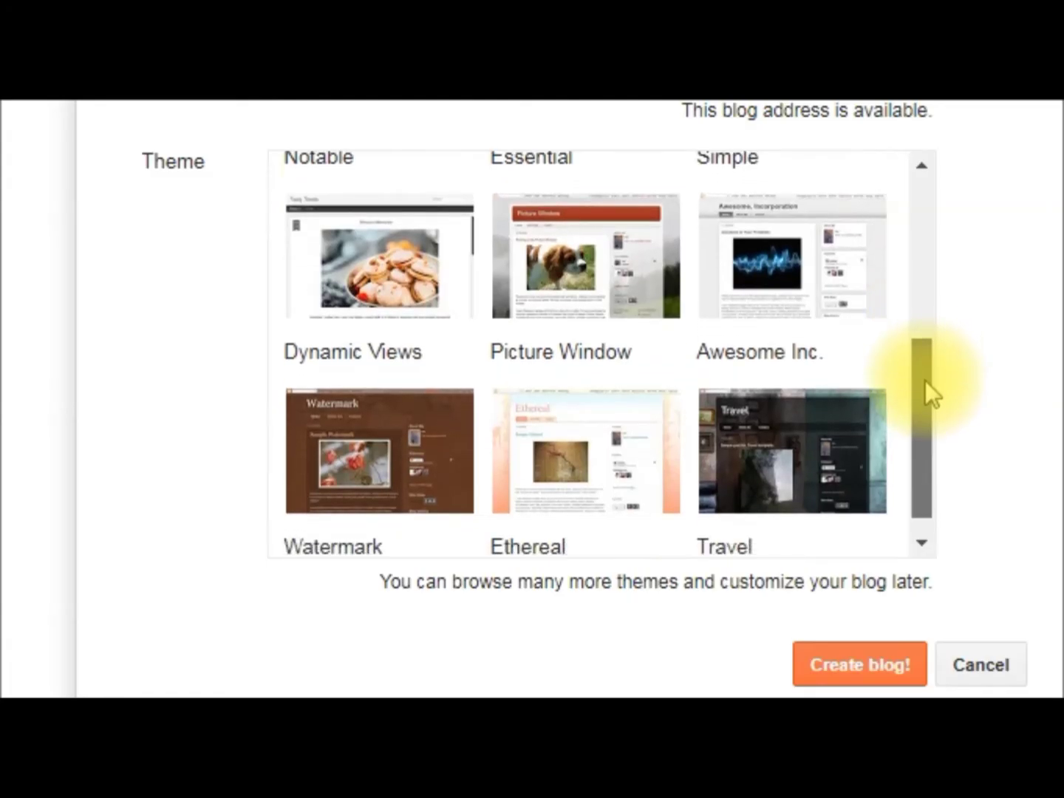
click(788, 267)
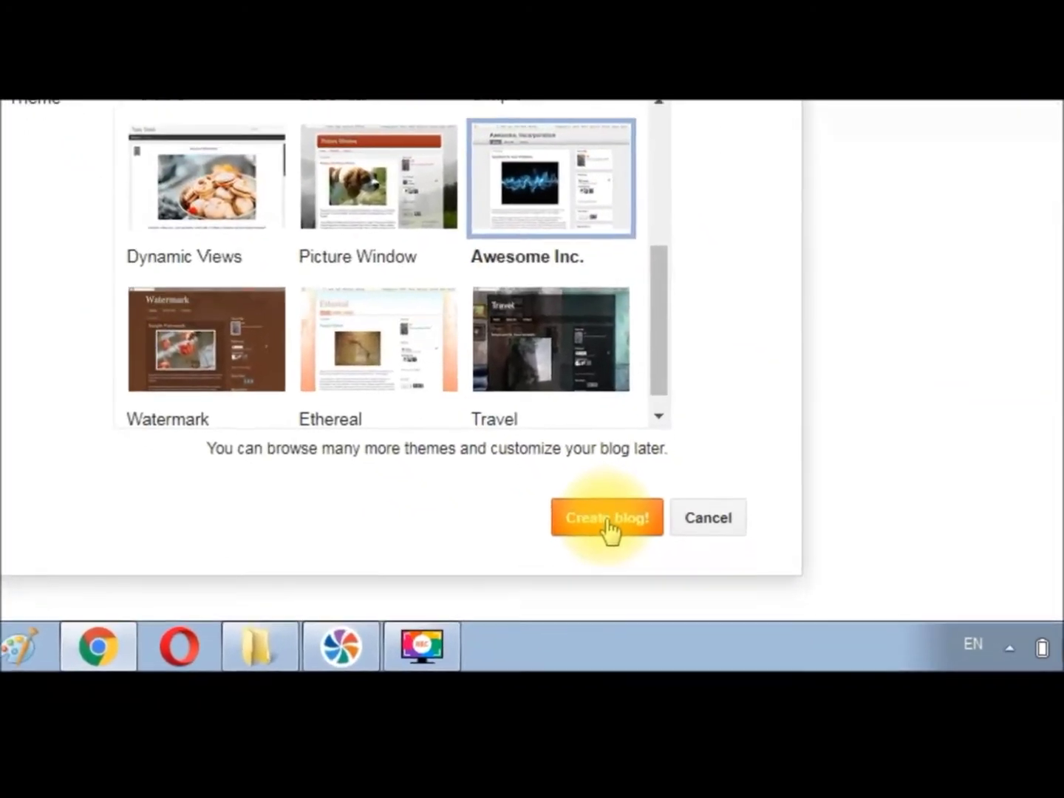
- Create the Student Safari blog and decline the Google Domains custom domain offer
click(586, 488)
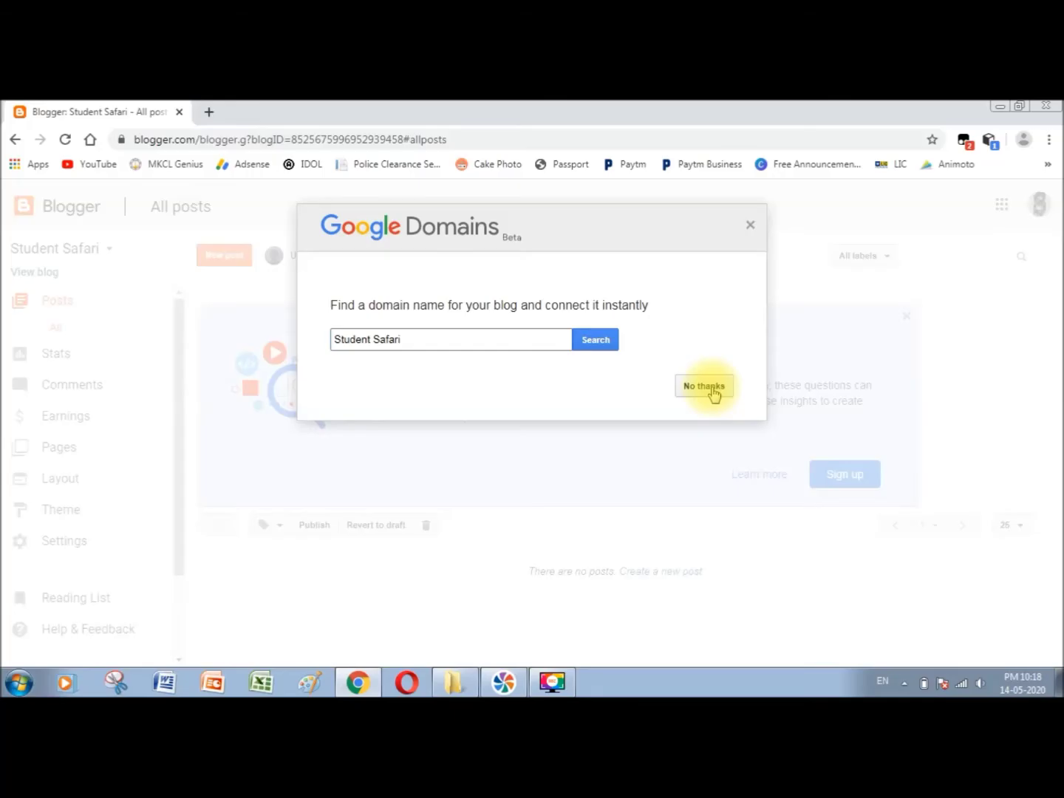
click(706, 386)
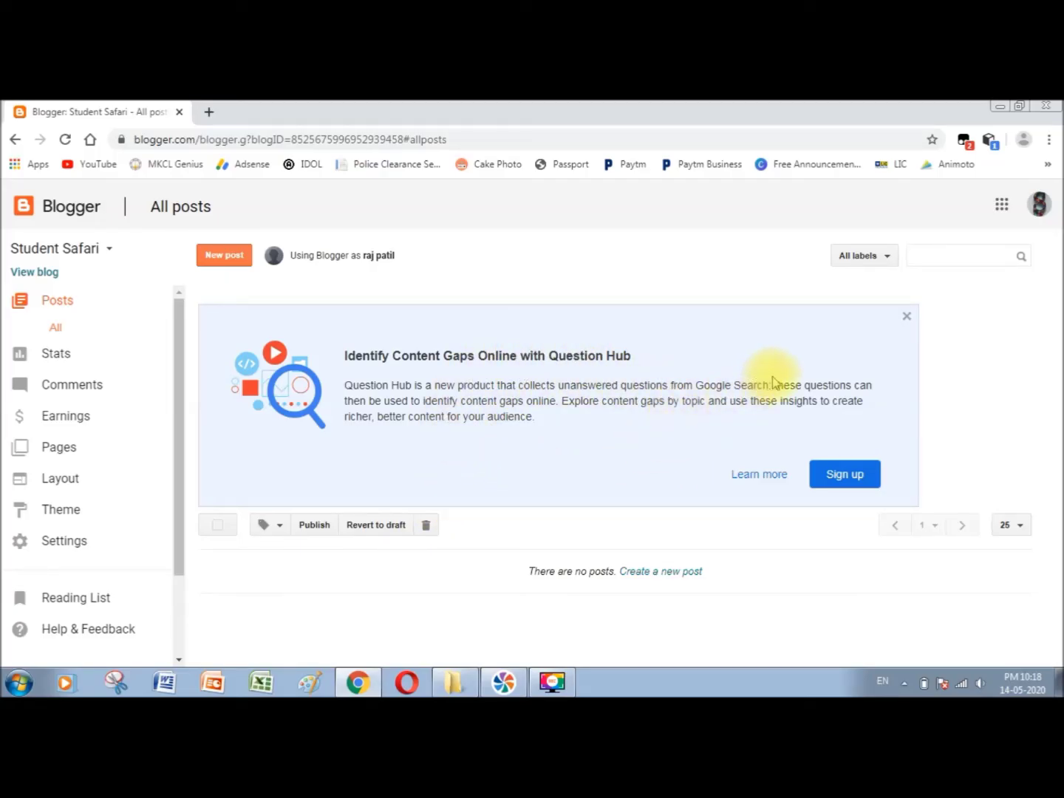
- Close the Question Hub promotion card and start a new blog post
click(908, 316)
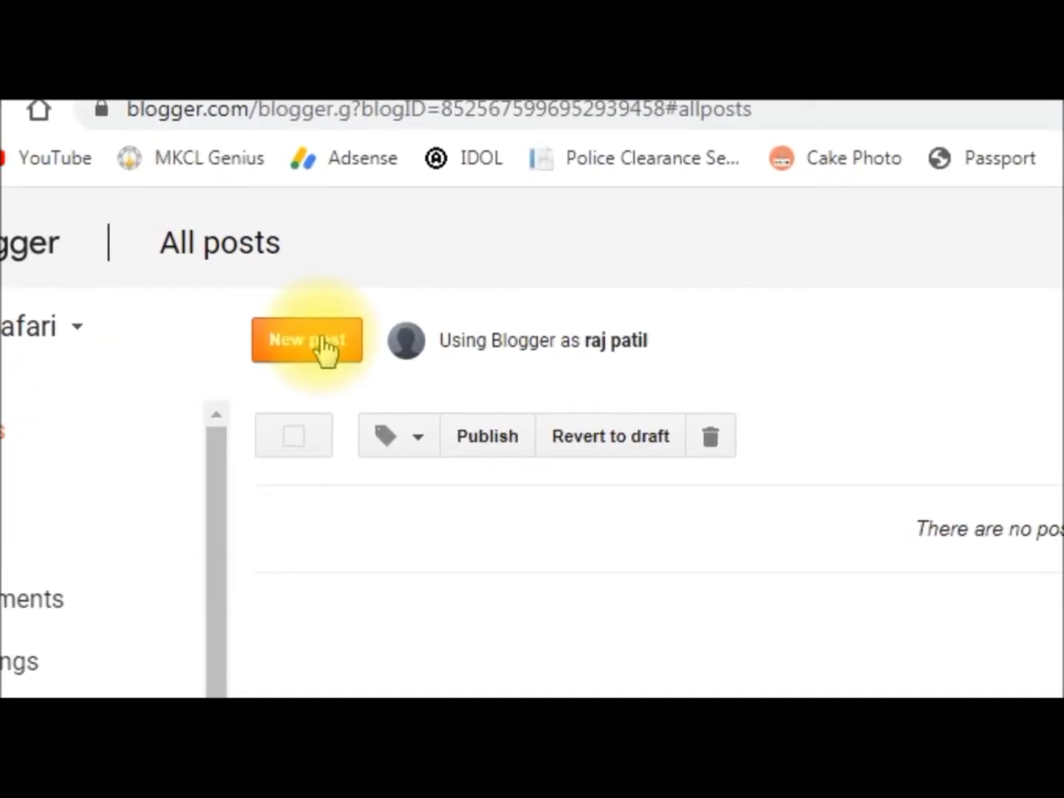
click(325, 349)
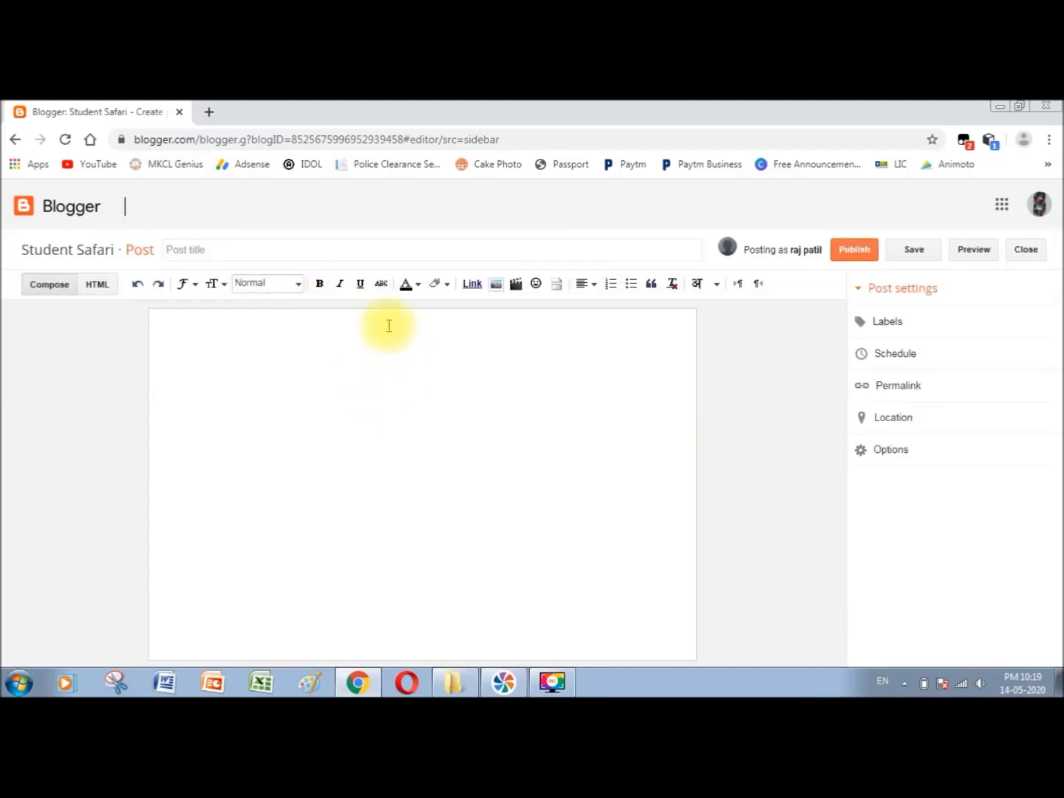
- Title the post 'welcome' and write the body text 'hello friends....'
click(296, 250)
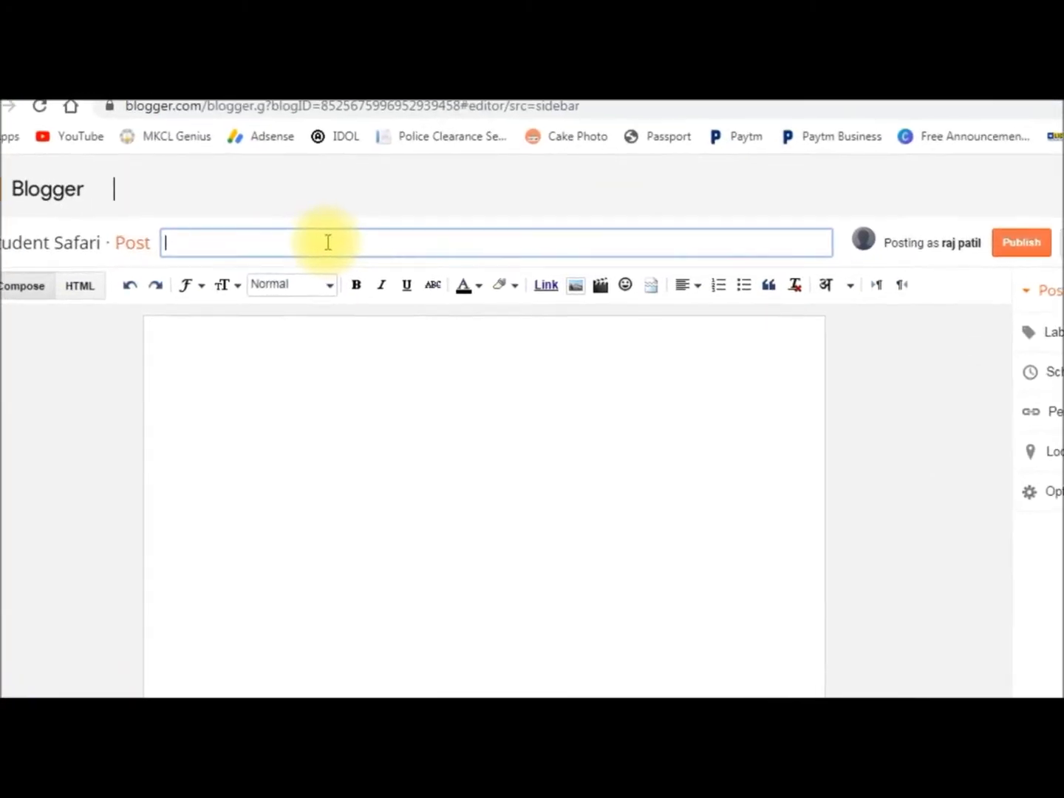
text(welcome)
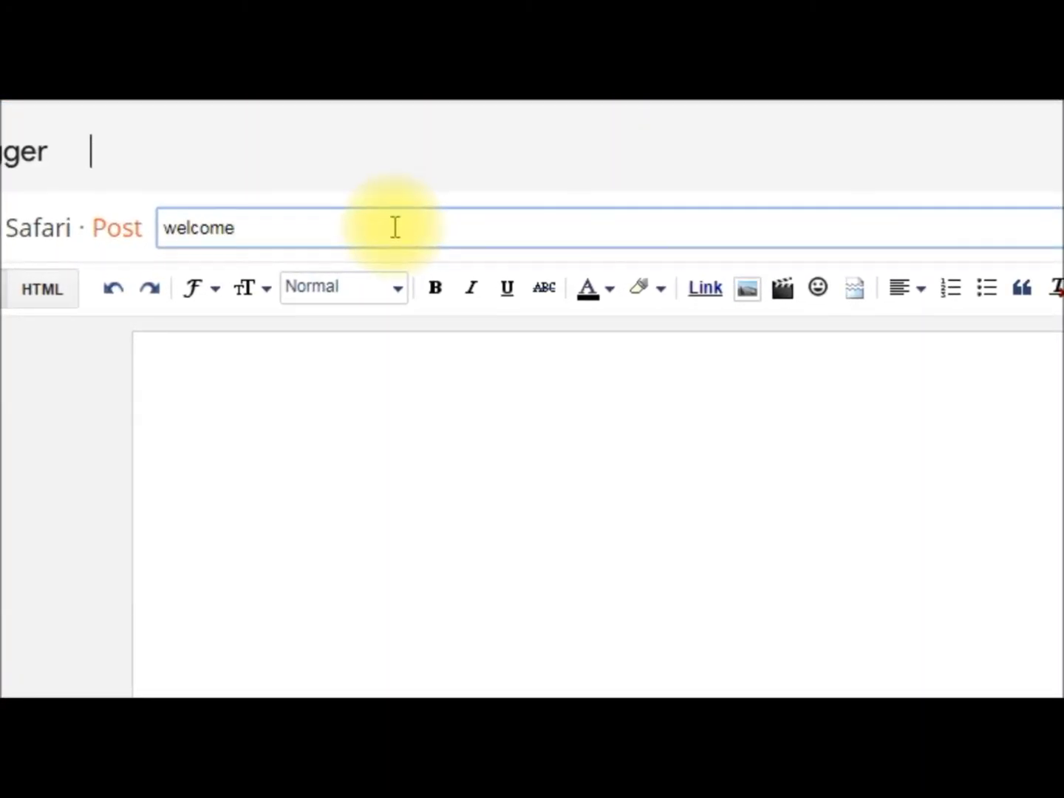
click(400, 455)
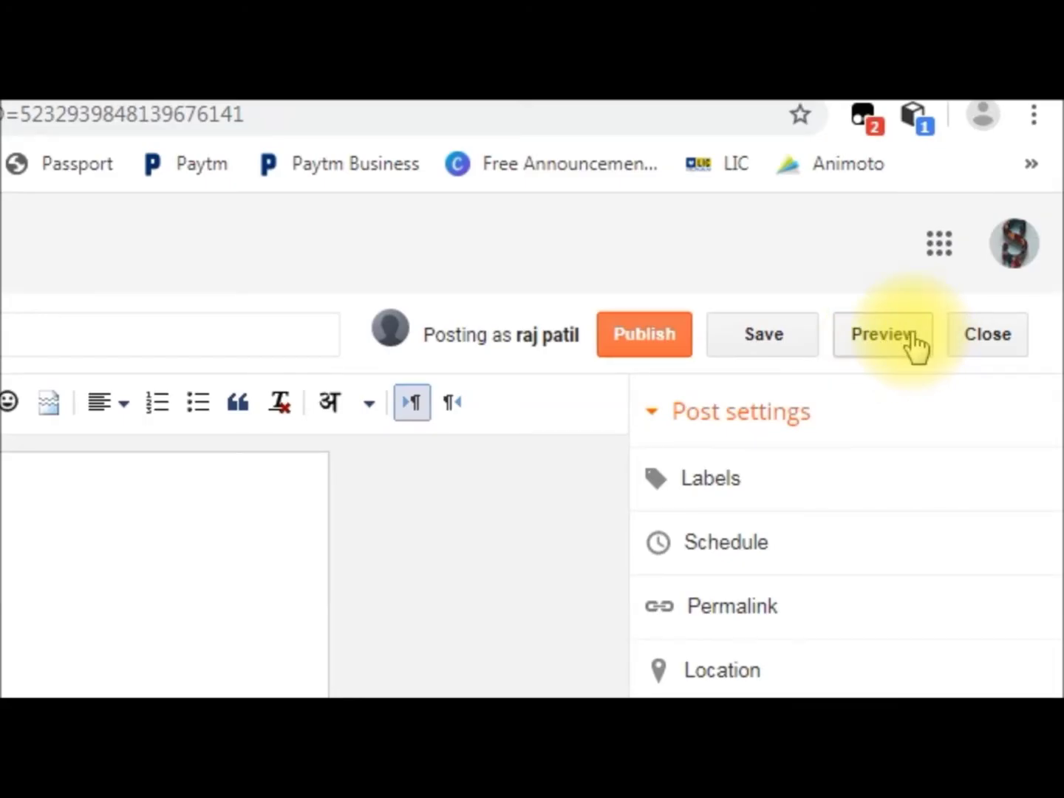
- Save the welcome post and publish it to the Student Safari blog
click(762, 346)
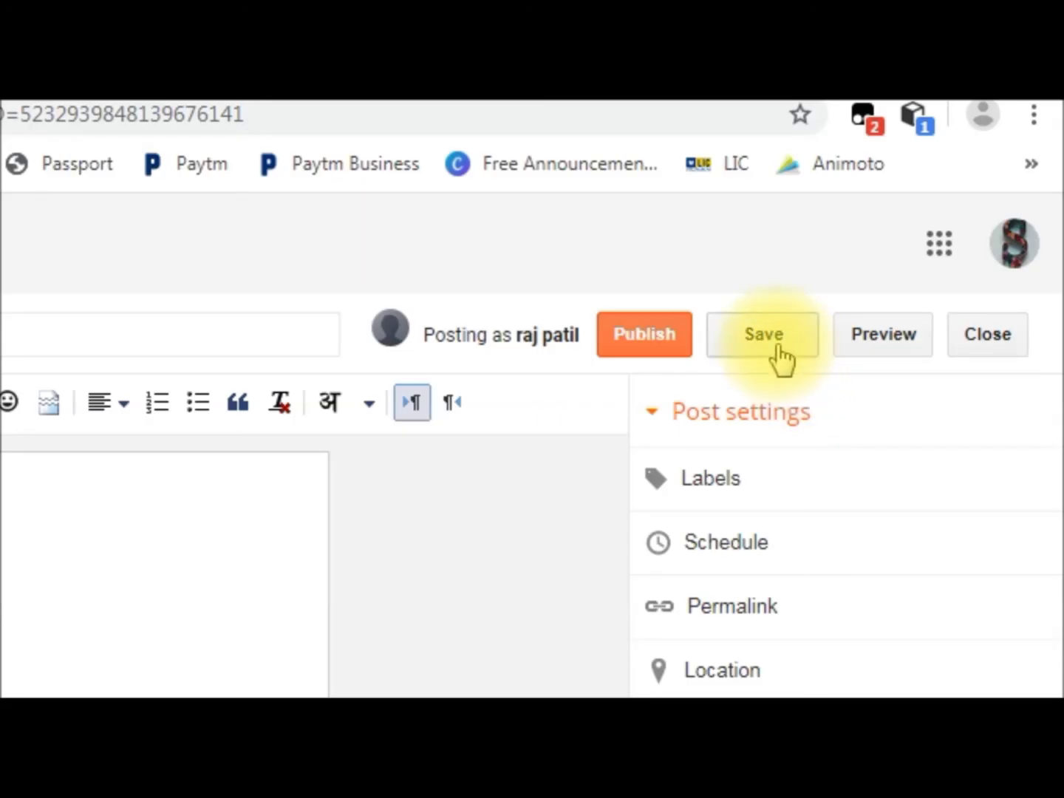
click(662, 343)
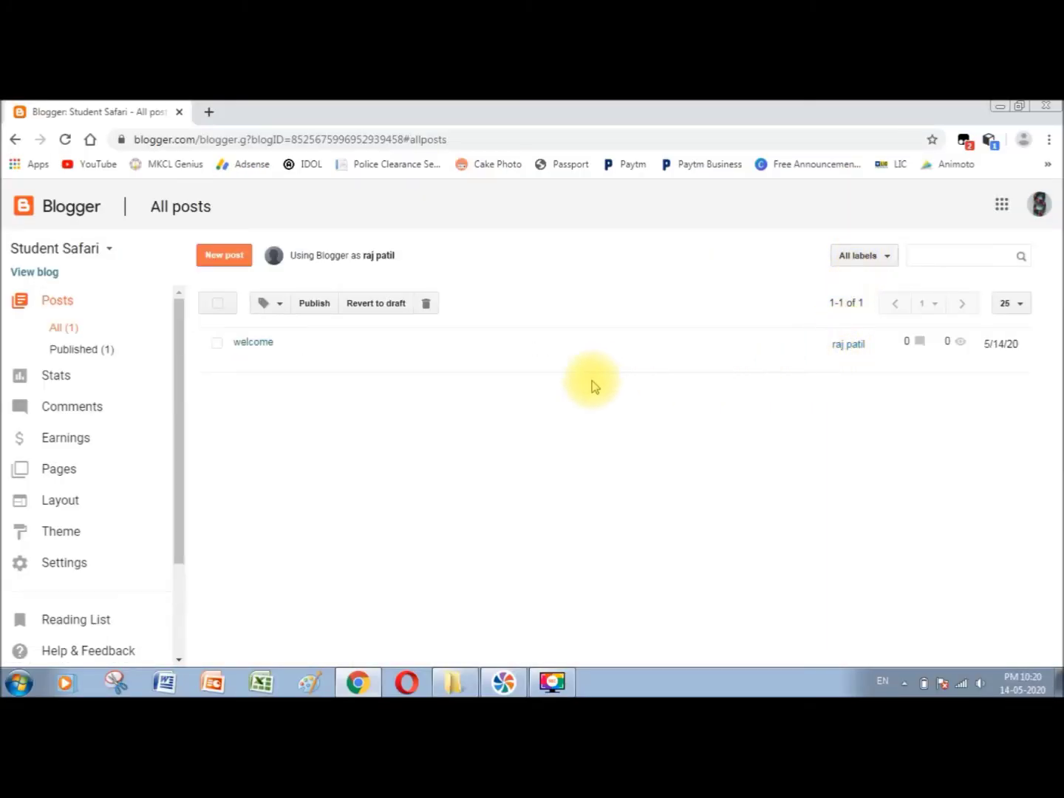
mouse_move(265, 351)
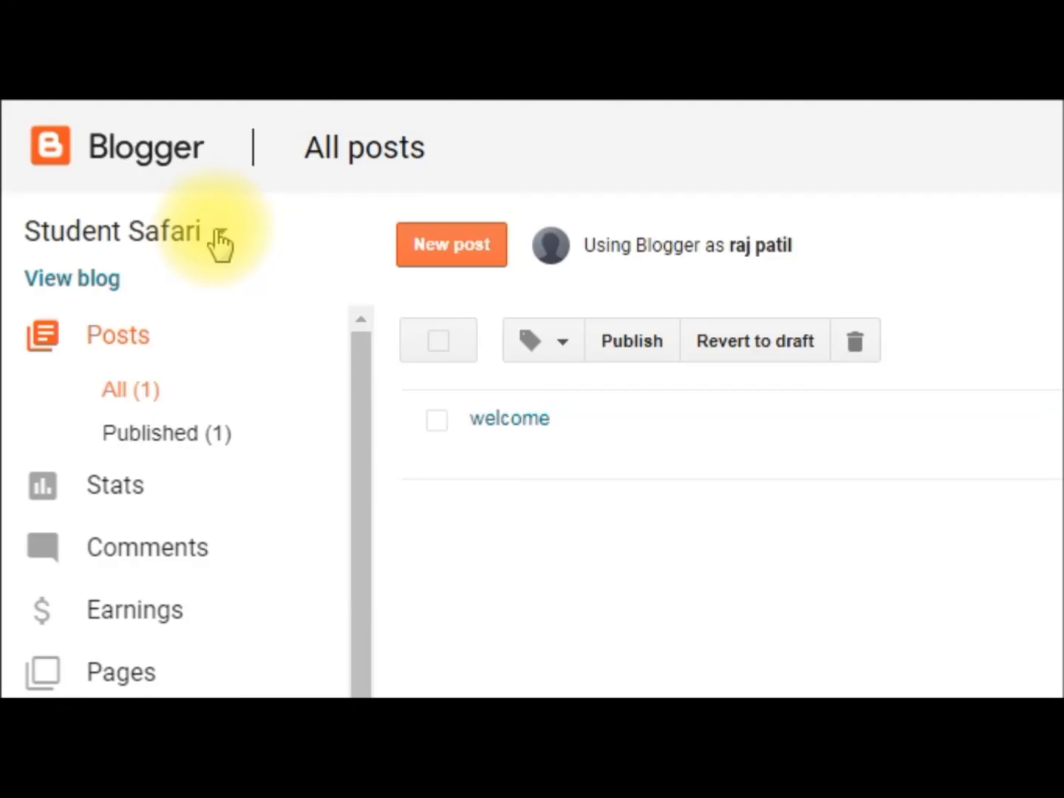
click(218, 237)
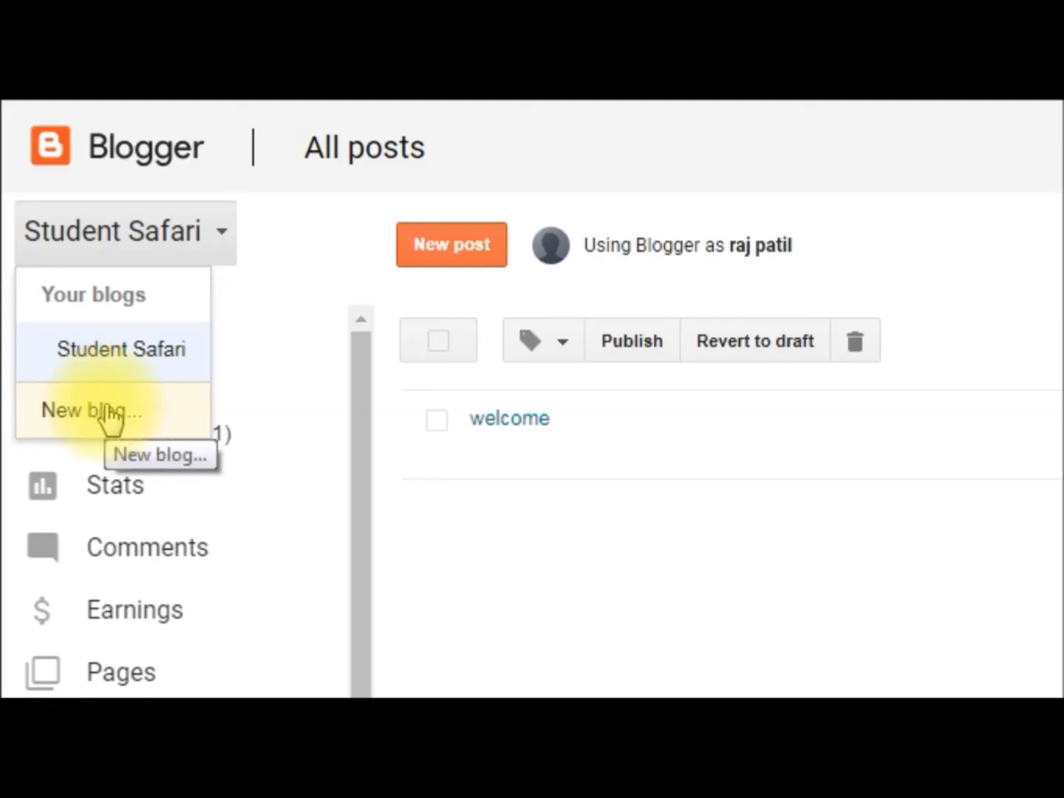
click(220, 235)
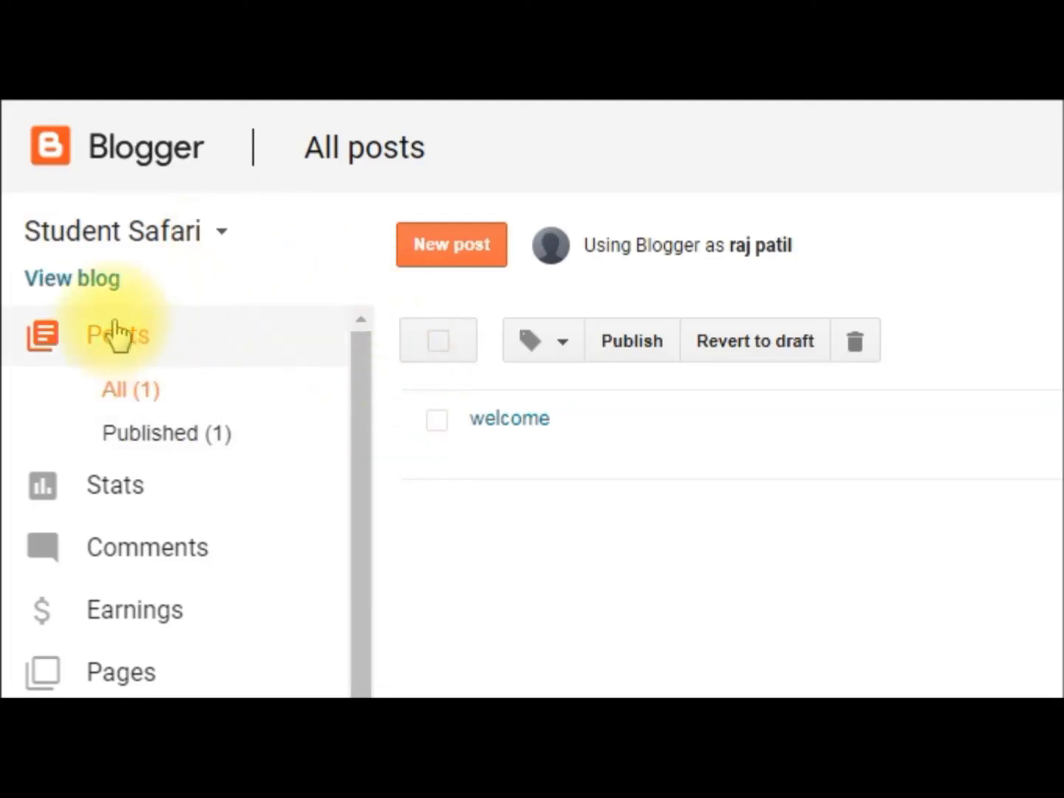
- View the live Student Safari blogspot site in a new tab, then return to All posts
click(75, 283)
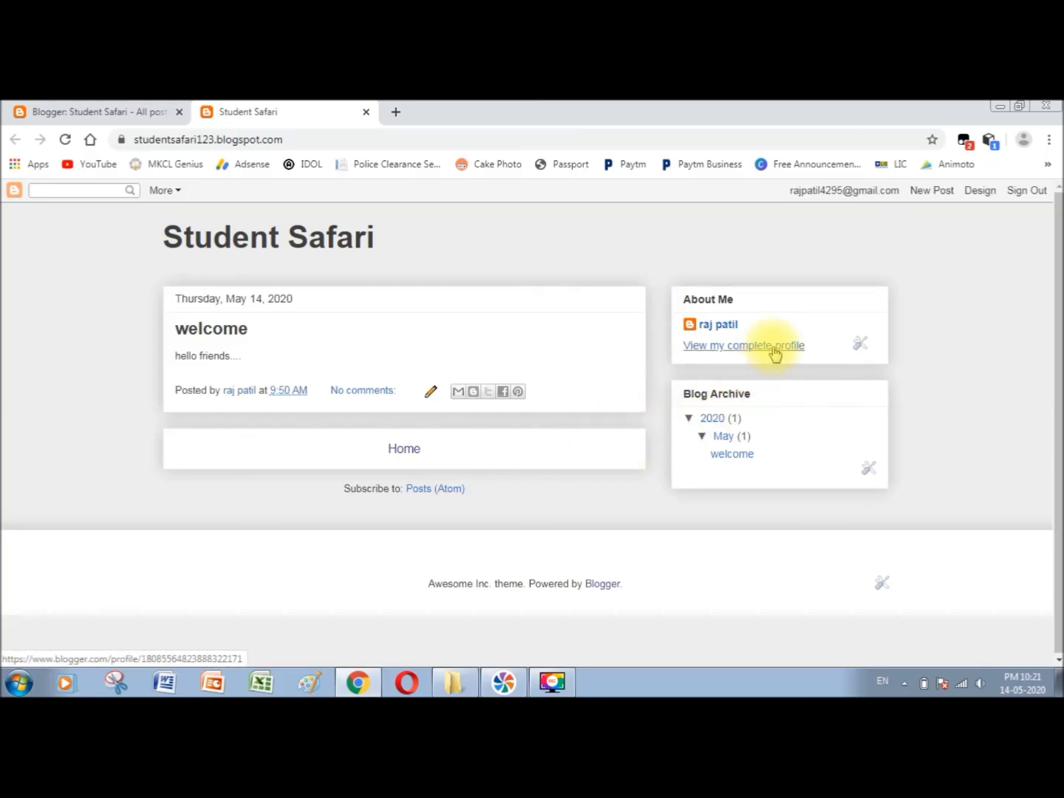
click(102, 111)
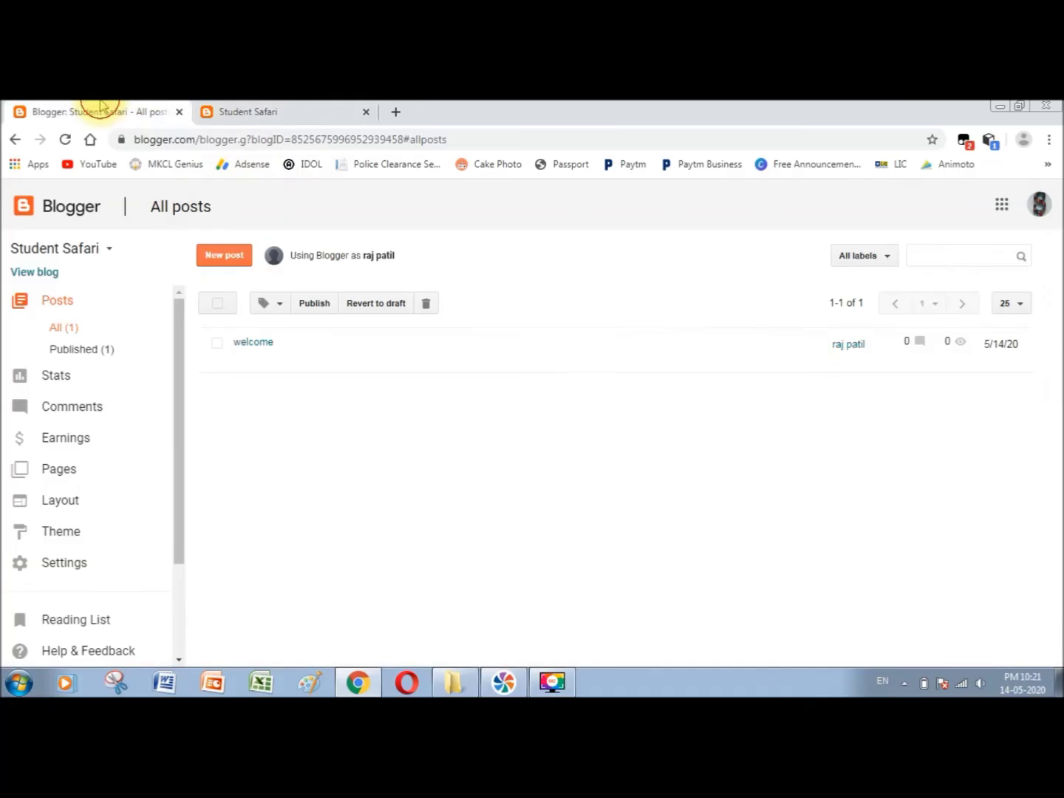
scroll(153, 525, down, 2)
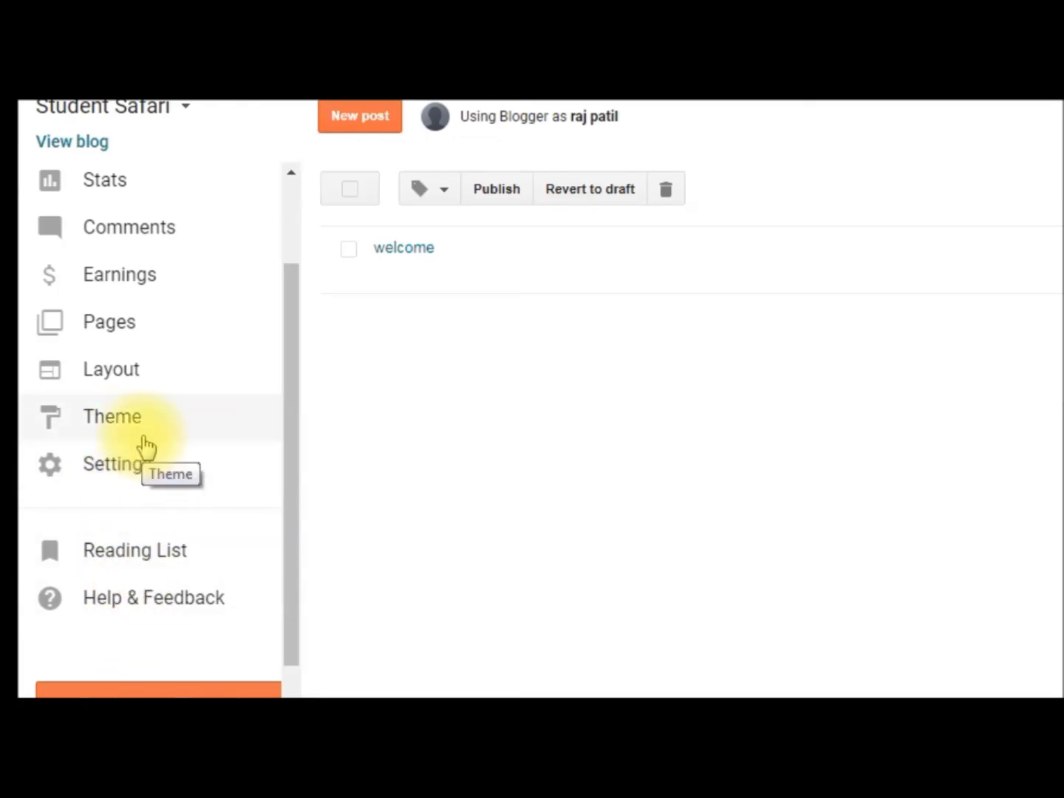
scroll(251, 335, down, 2)
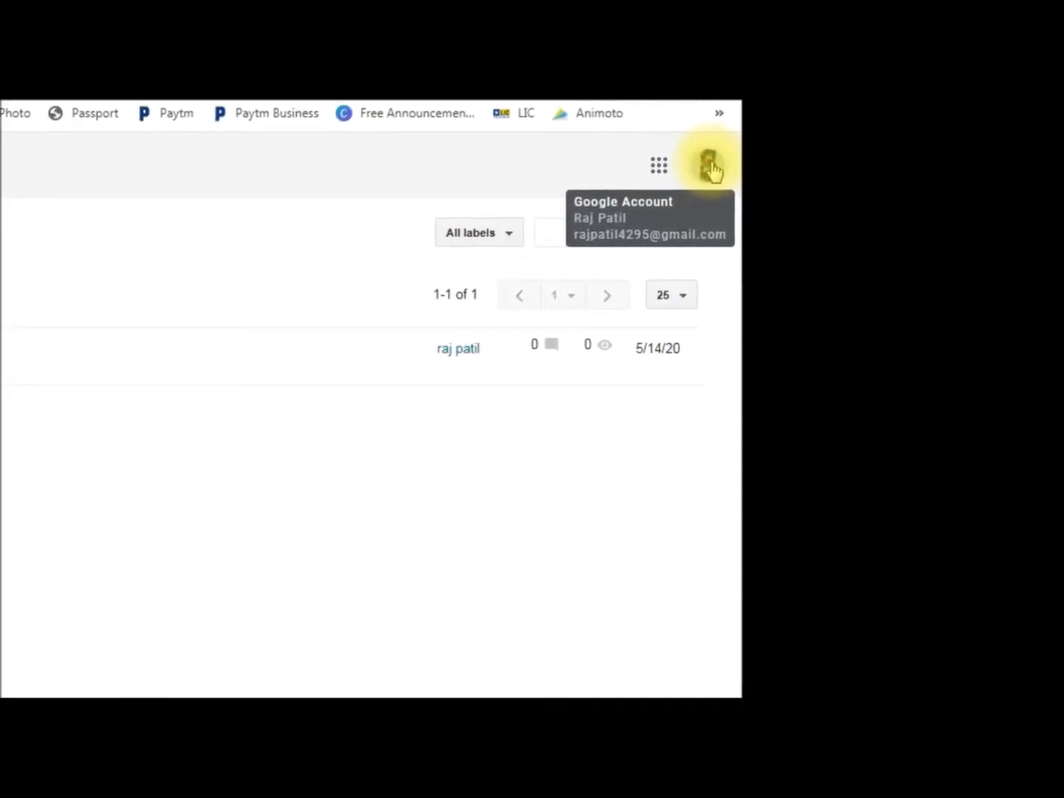
- Sign out of the Google account from the profile avatar's account menu in Blogger
click(709, 169)
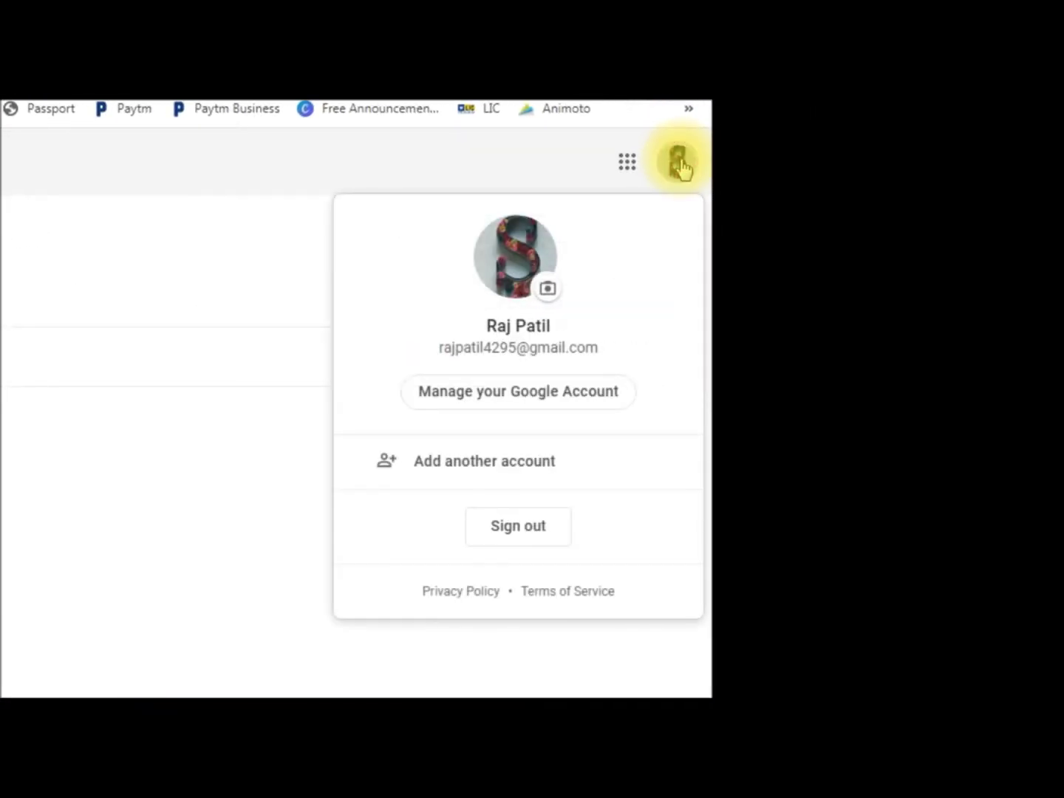
click(521, 528)
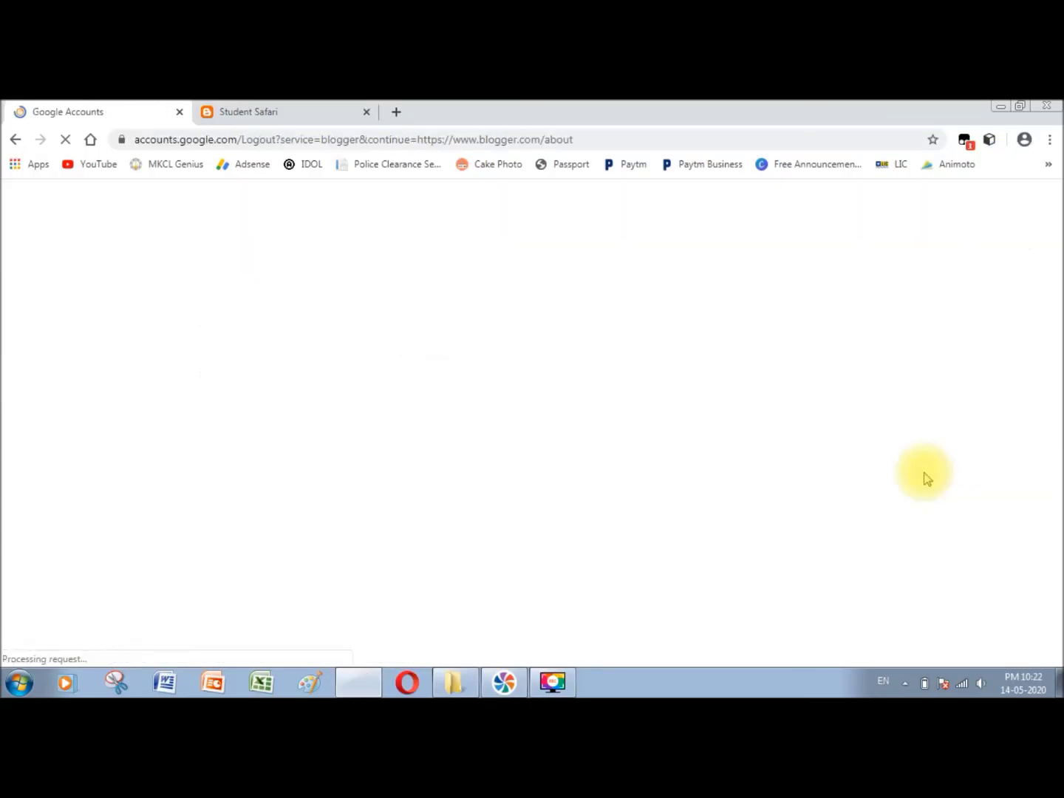